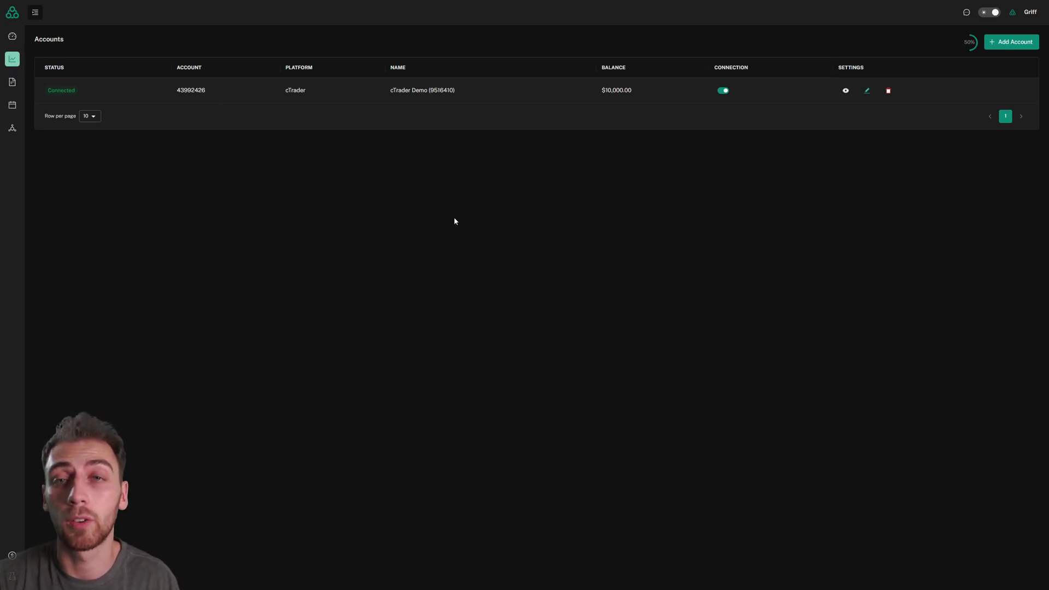
Start a new account, pick the Tradovate platform, and accept the BETA connection warning.
left_click(1011, 42)
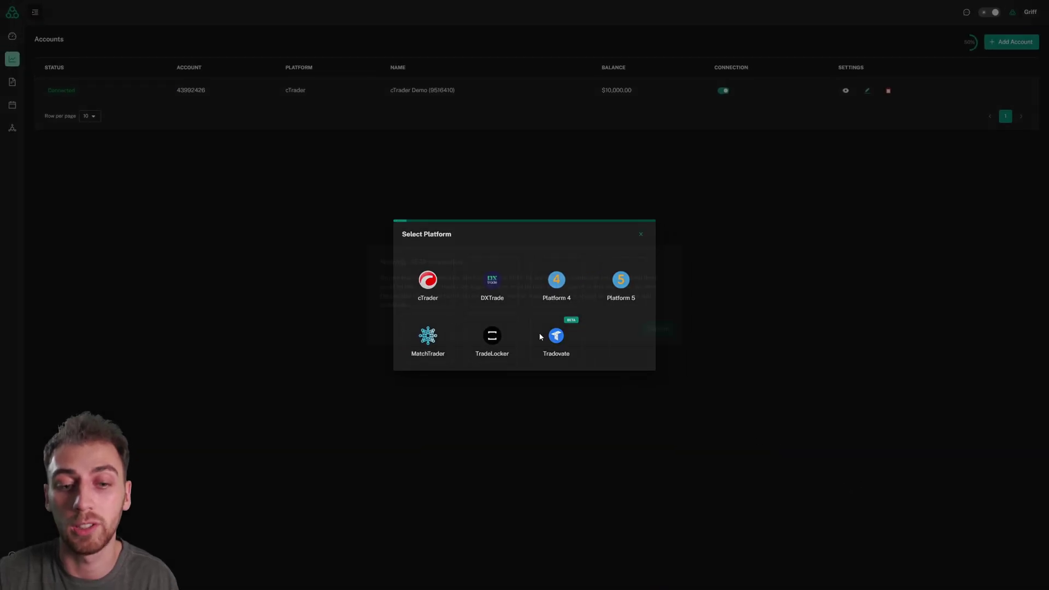
left_click(540, 336)
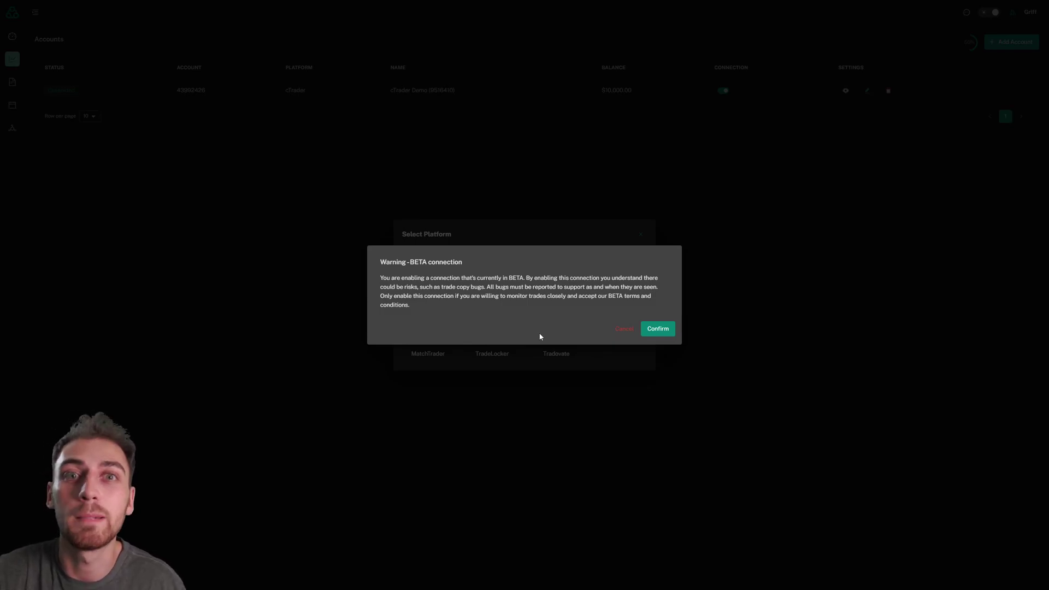
left_click(657, 329)
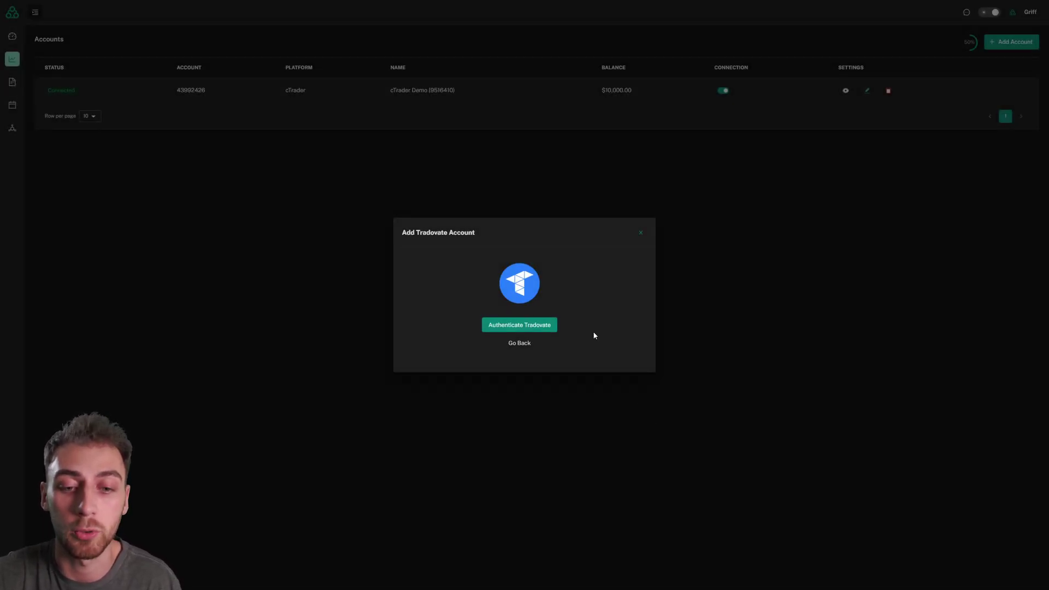
Authenticate the Tradovate login through Tradovate's sign-in page.
left_click(537, 324)
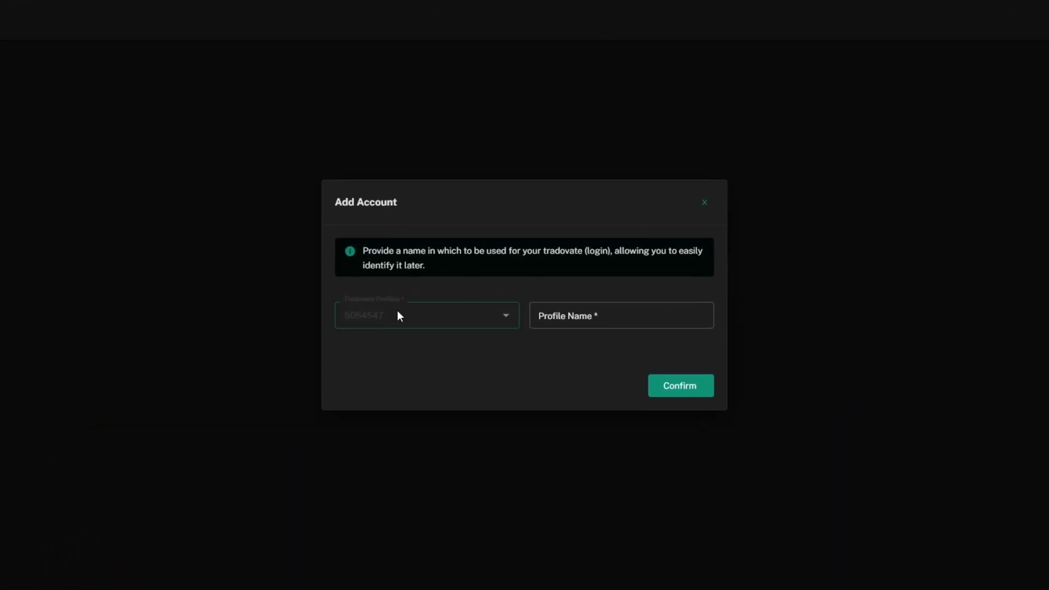
Enter 'Tradovate Account' in the Profile Name field.
left_click(580, 320)
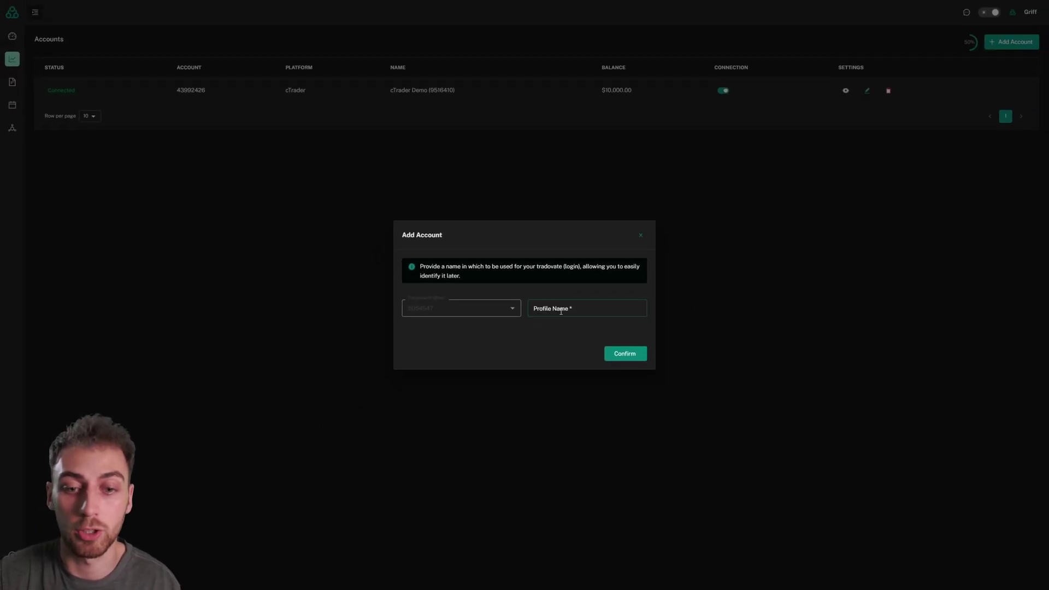
left_click(580, 321)
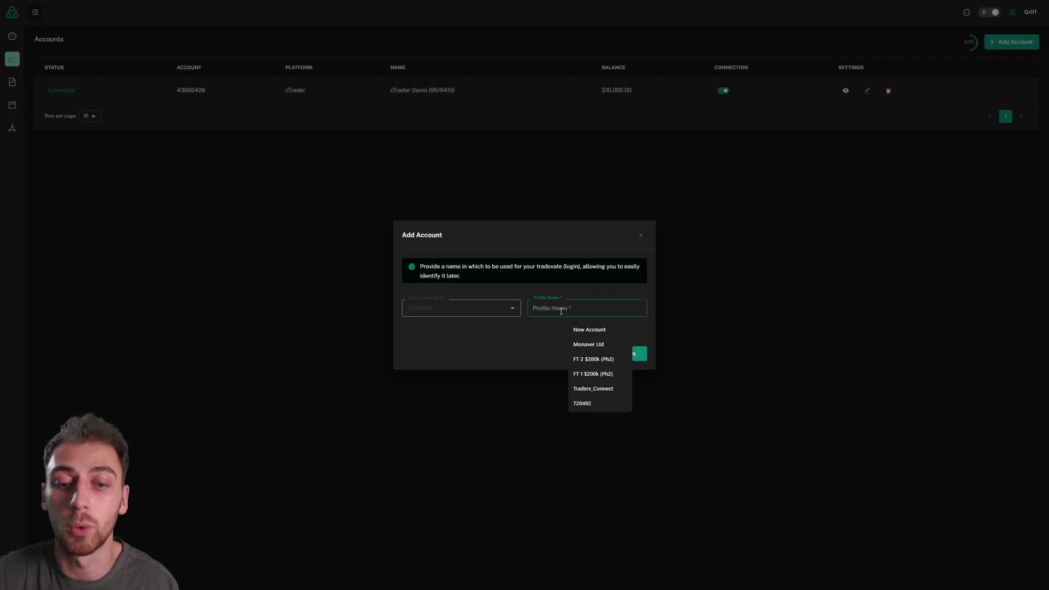
type("Tradovate")
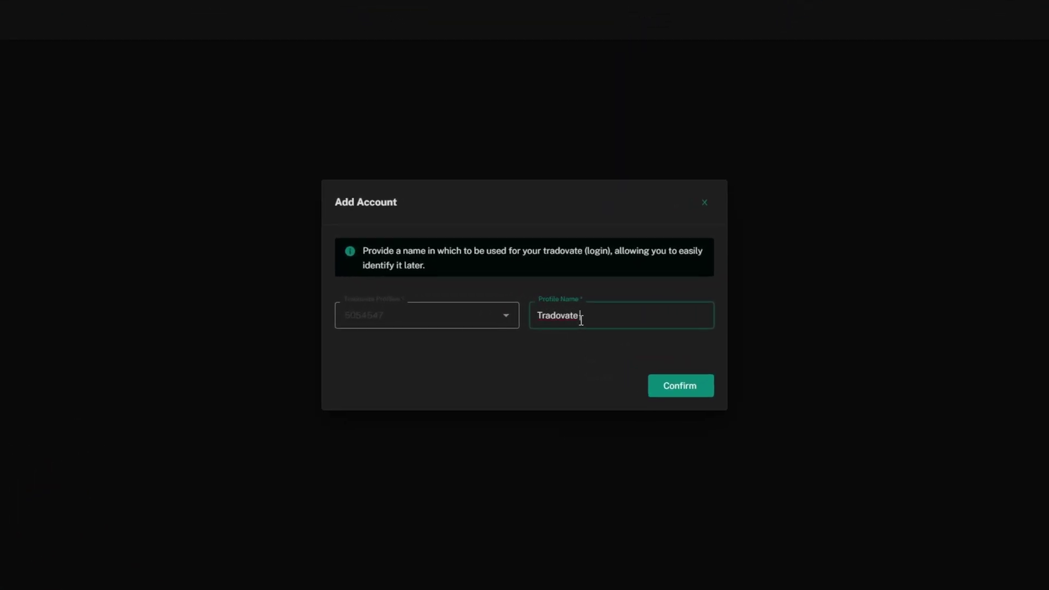
type(" Account Griff")
left_click(675, 391)
left_click(619, 264)
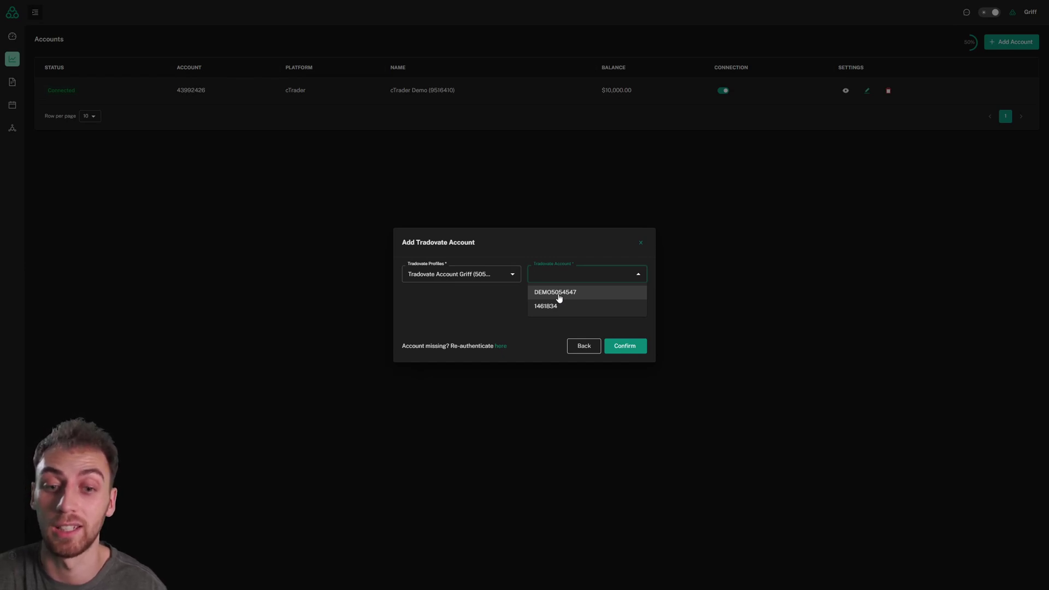
left_click(560, 294)
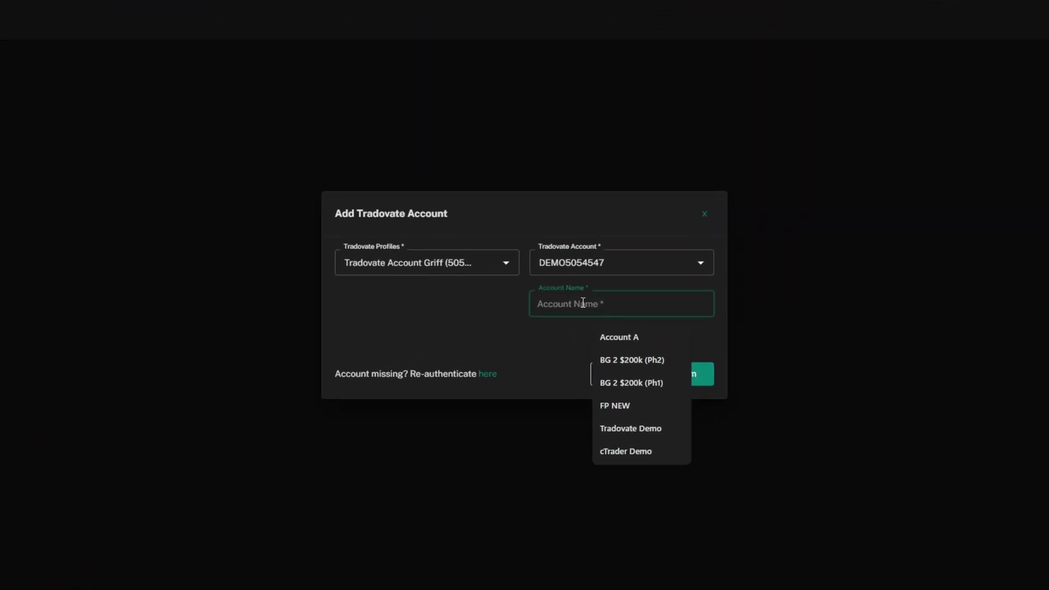
type("Tradov")
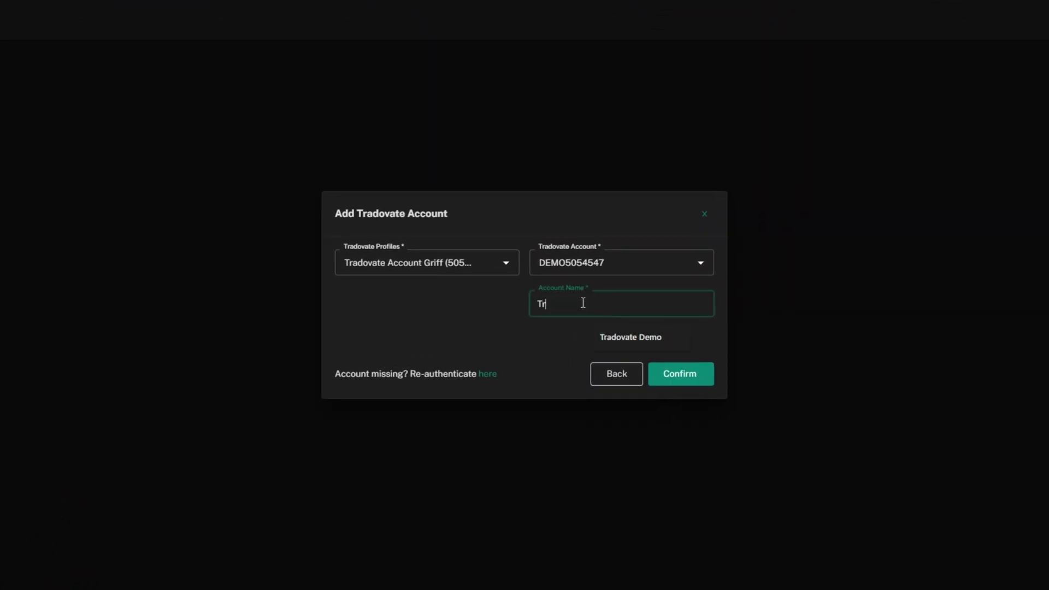
type("ate Demo")
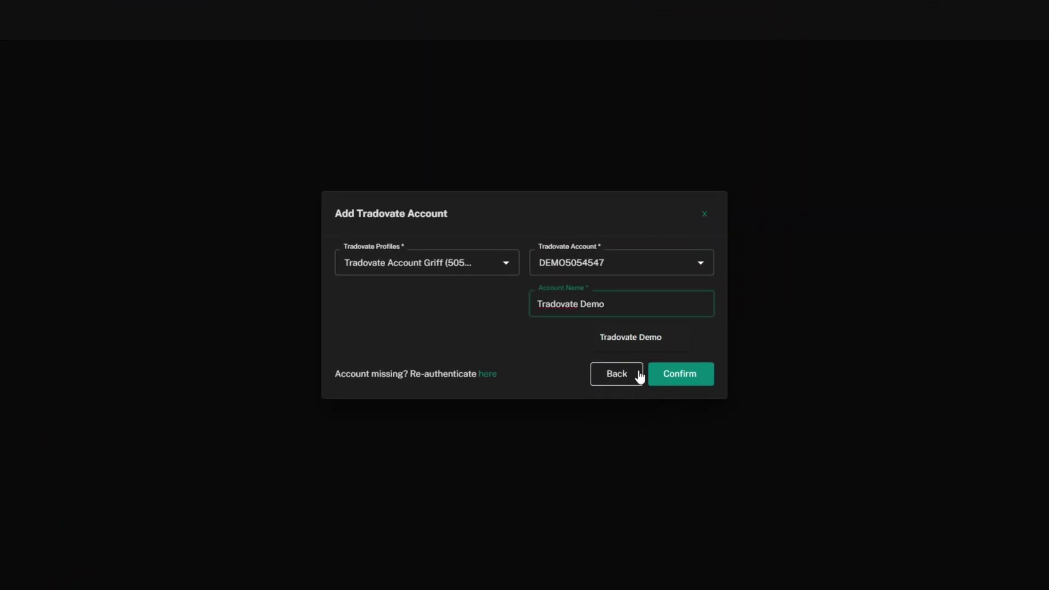
Add the Tradovate Demo account and wait for it to appear as onboarding.
left_click(680, 373)
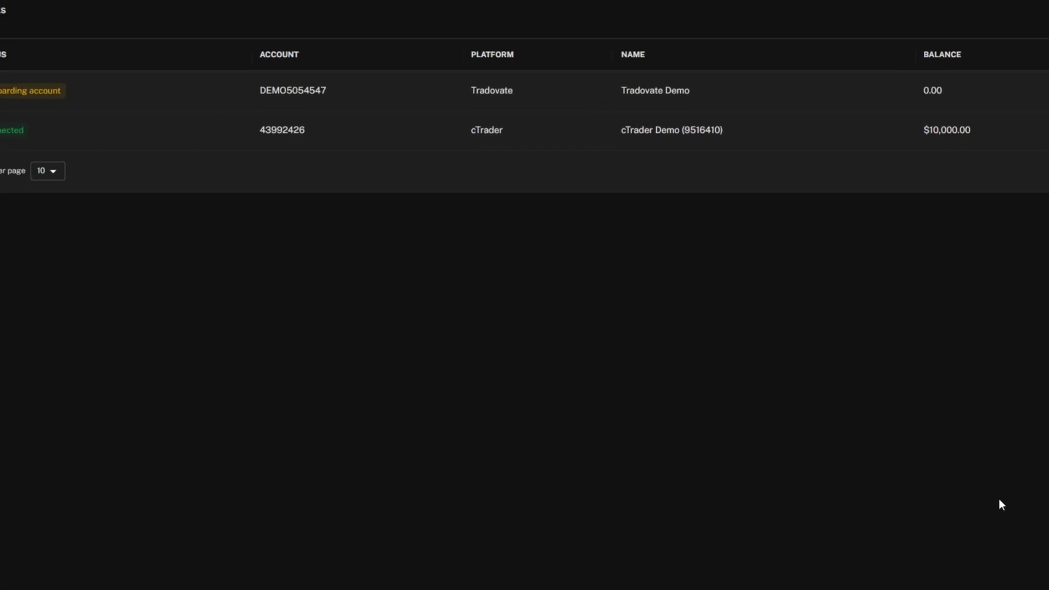